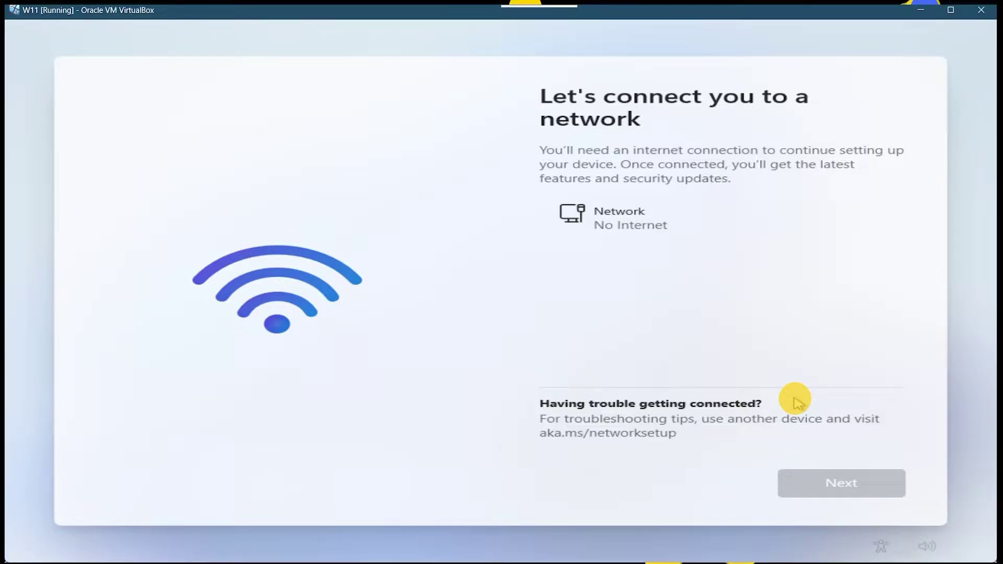
Step: Open an administrator Command Prompt over setup with Shift+F10 and launch taskmgr.exe from it
key("shift+F10")
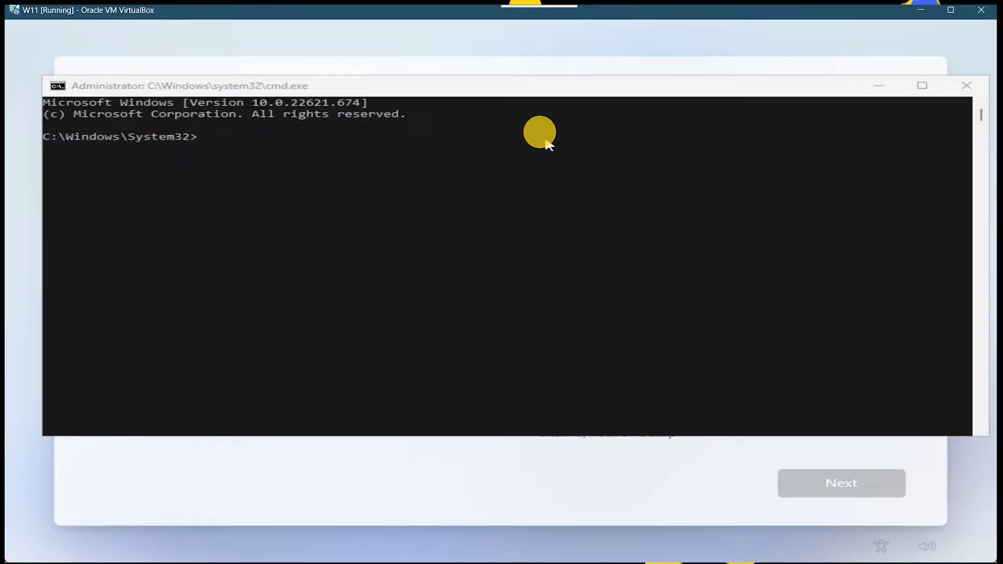
left_click_drag(495, 93, 527, 176)
type("tsk")
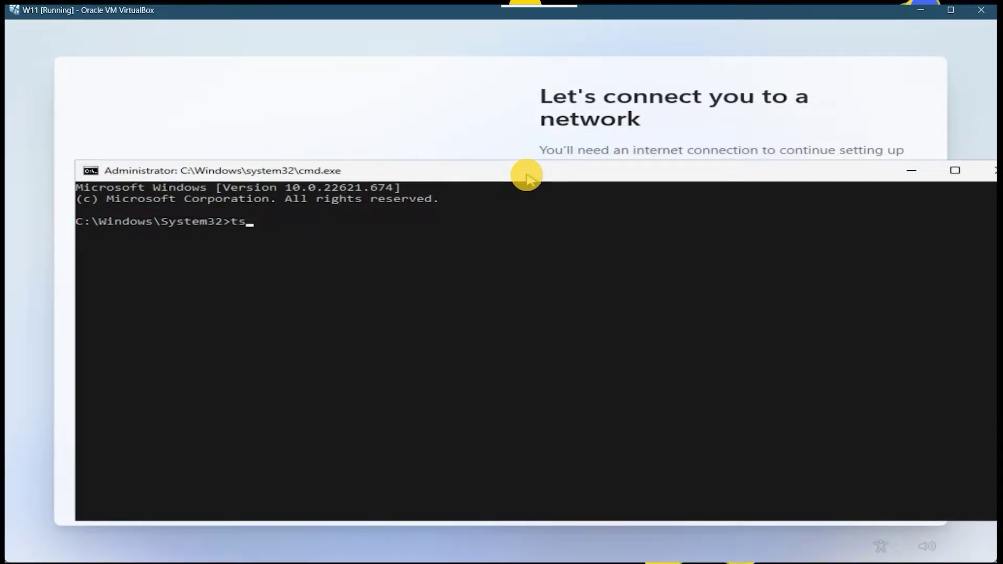
key("BackSpace")
key("BackSpace")
key("BackSpace")
type("taskmgr.exe")
key("Return")
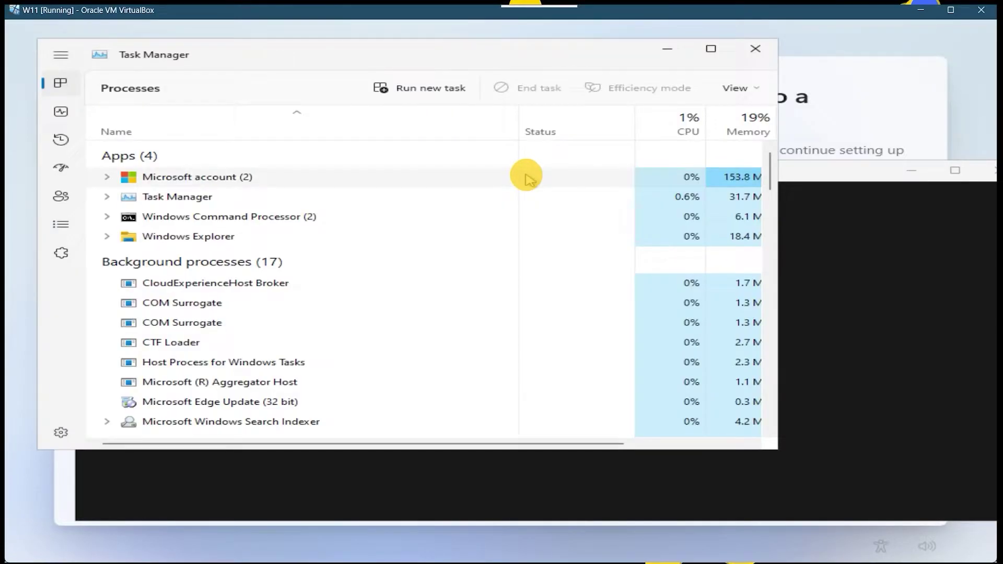
Step: Maximize Task Manager, end the Network Connection Flow process, then close Task Manager
left_click(711, 48)
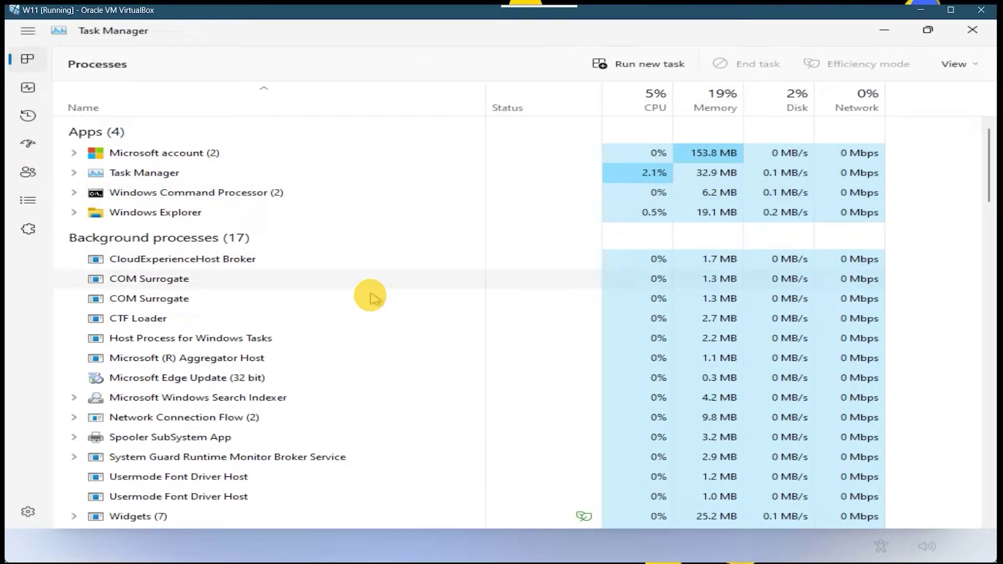
left_click(201, 420)
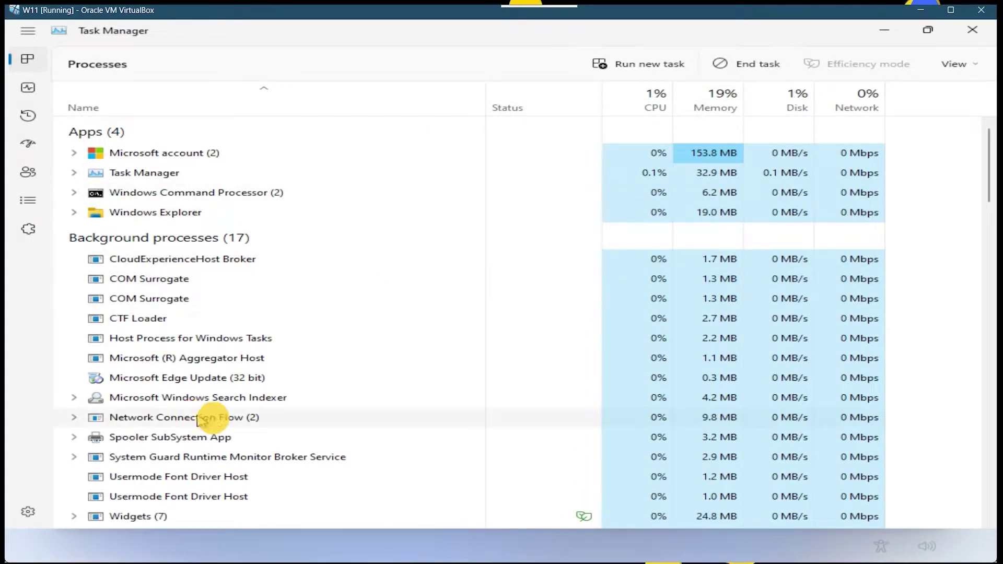
right_click(276, 418)
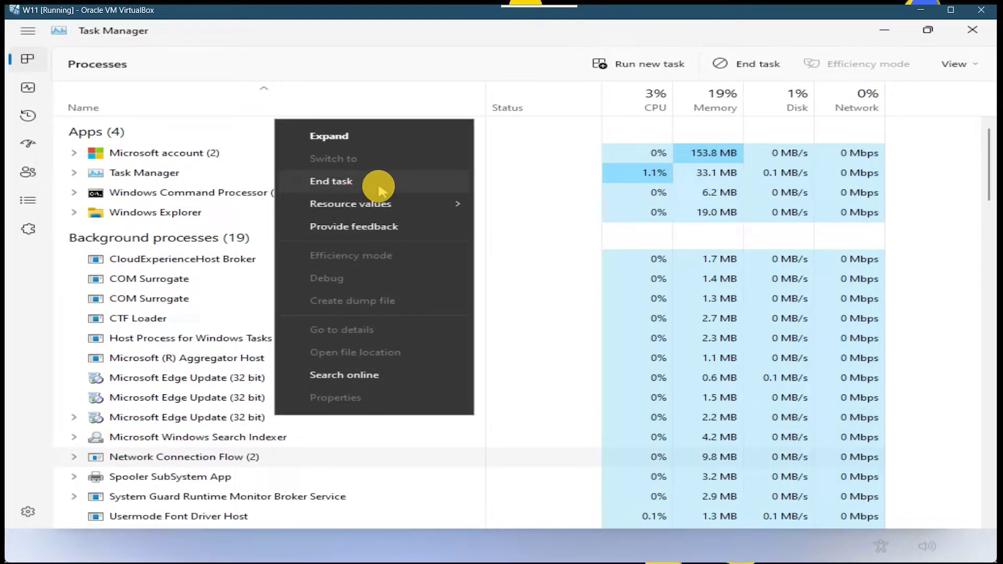
left_click(380, 188)
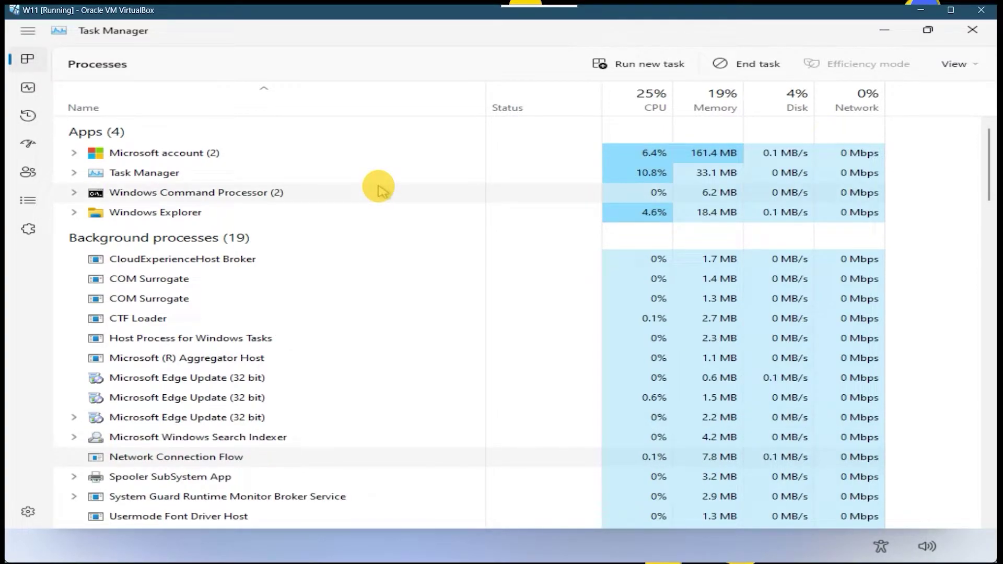
left_click(976, 39)
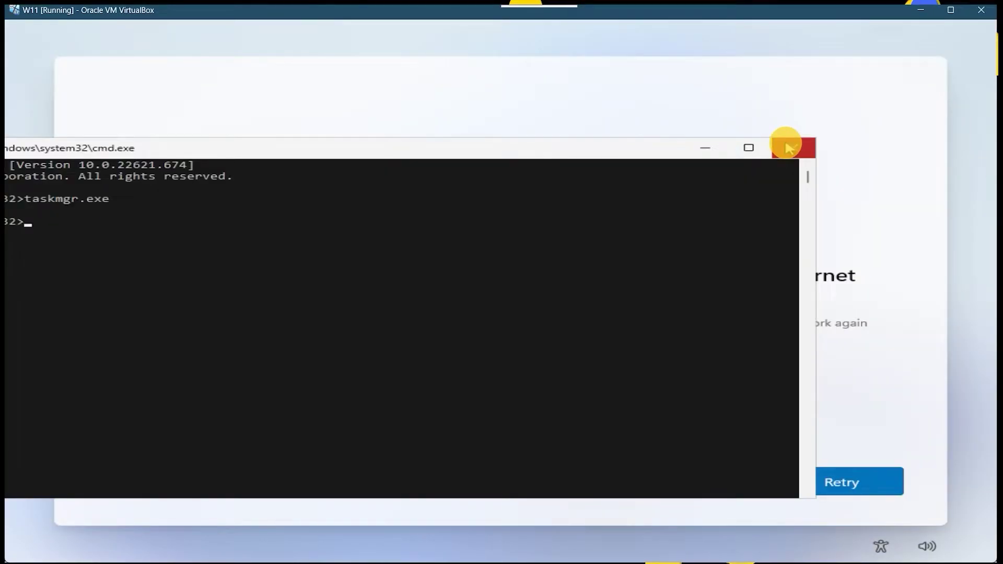
Step: Close the command window and Retry on the 'Oops, you've lost internet connection' screen
left_click(788, 148)
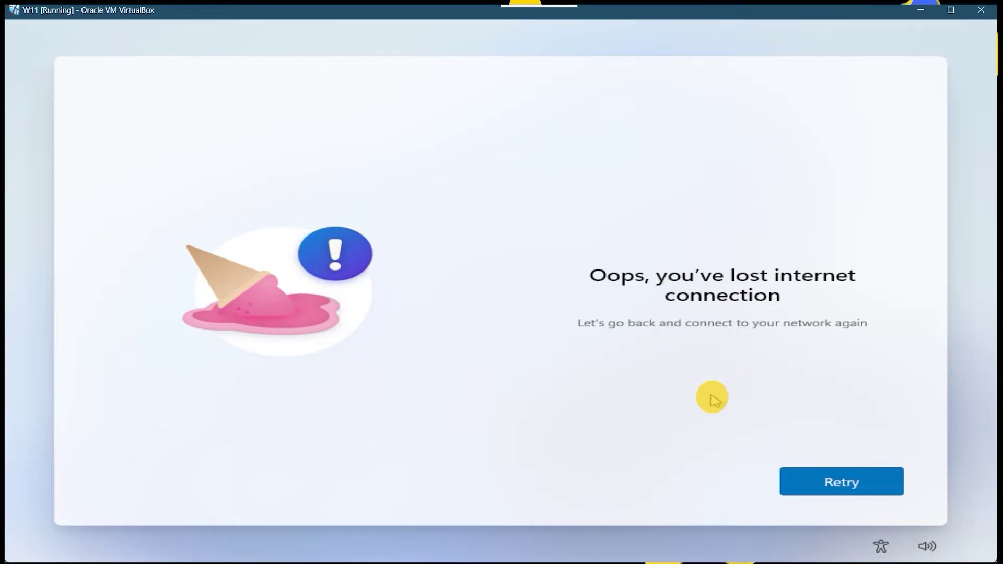
left_click(876, 484)
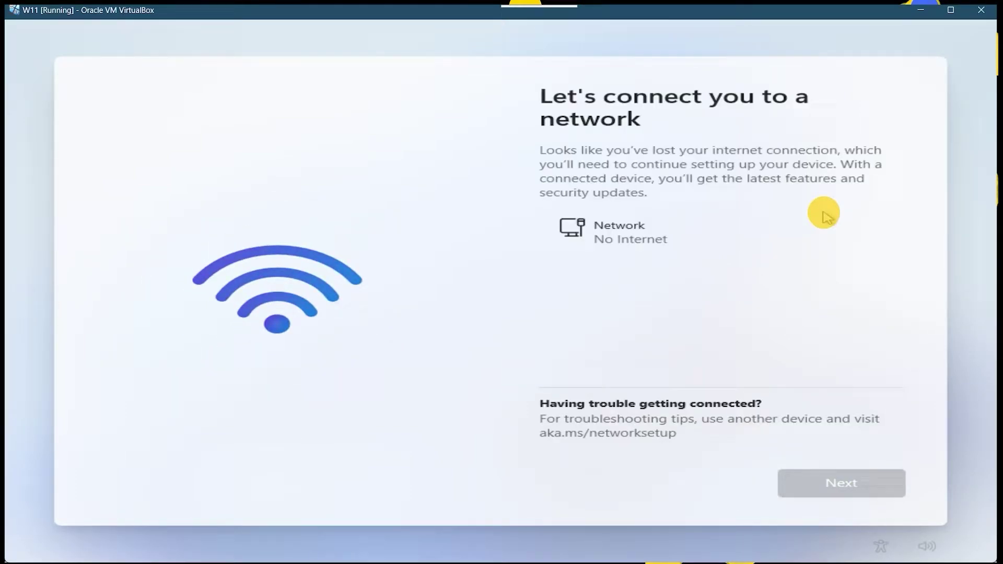
Step: In a new Command Prompt, run taskkill /F / IM oobenetworkconnectionflow.exe
key("shift+F10")
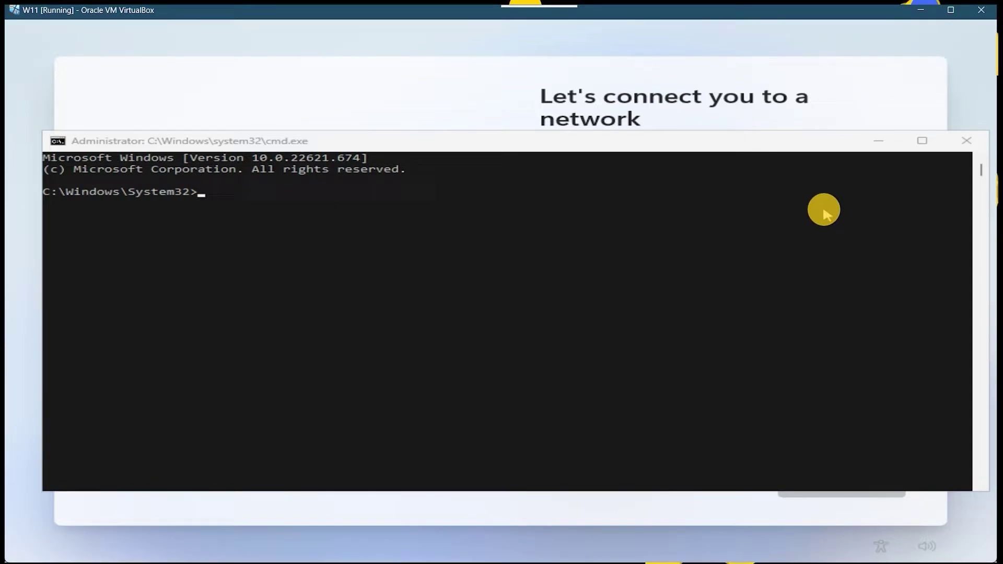
type("tsk")
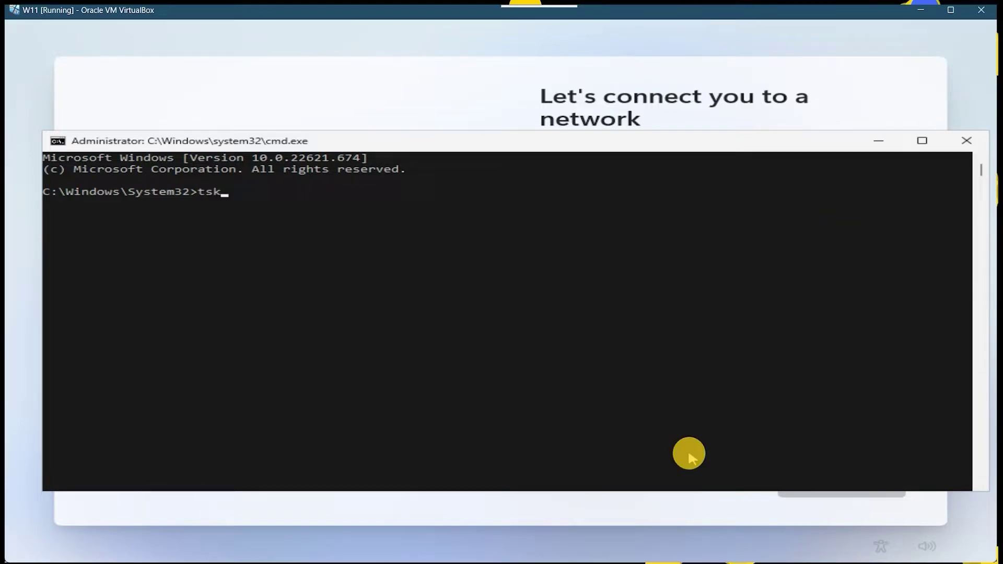
key("BackSpace")
key("BackSpace")
type("taskkill /F / ")
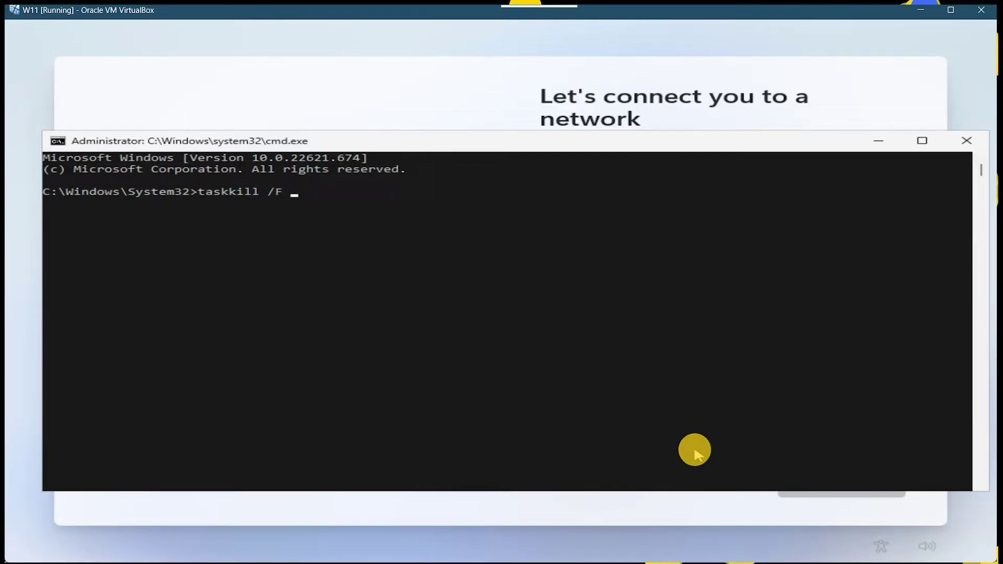
type("IM oobent")
key("BackSpace")
type("etwork")
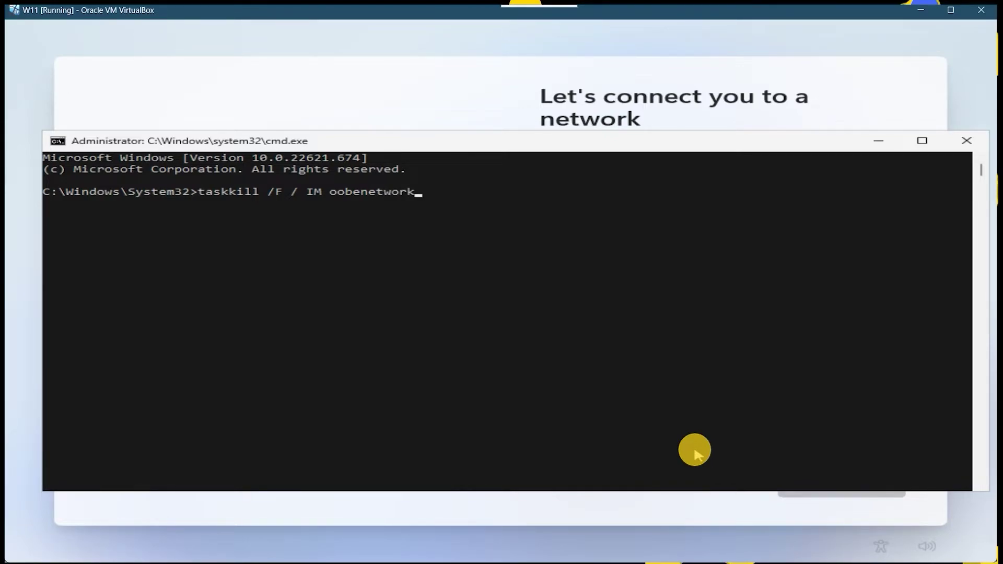
type("connectionflow.exe")
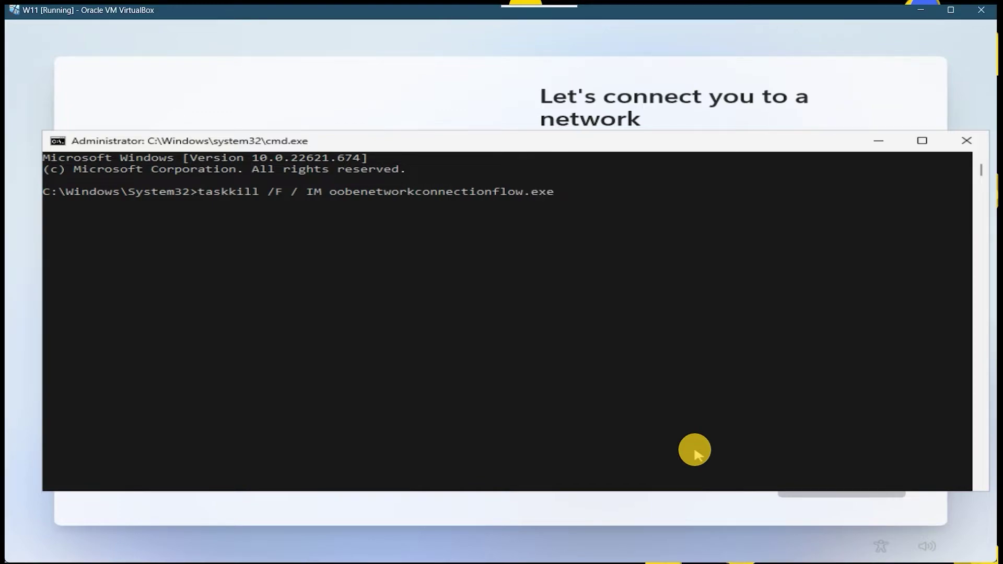
key("Return")
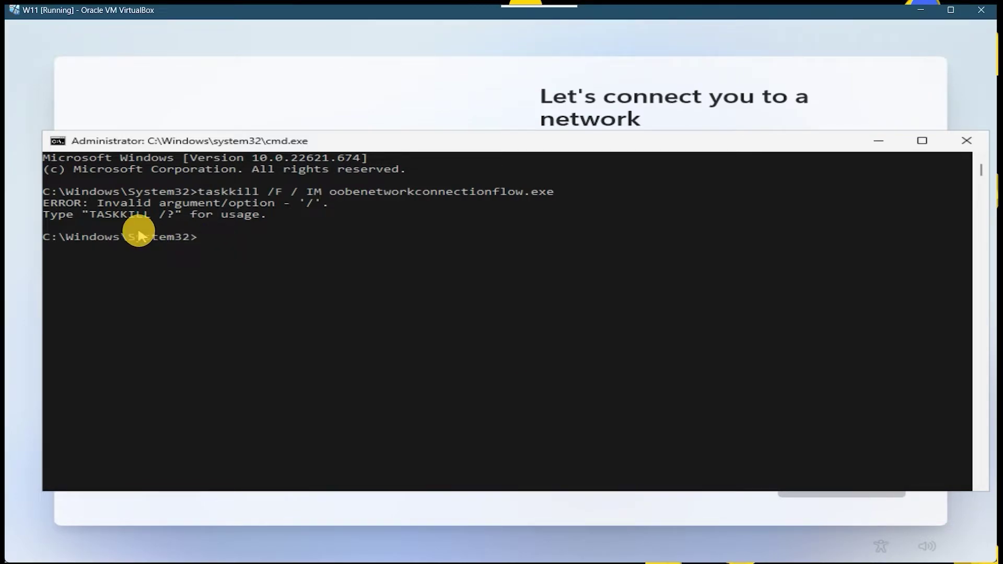
Step: Remove the stray slash from the recalled taskkill command and run it again
key("Up")
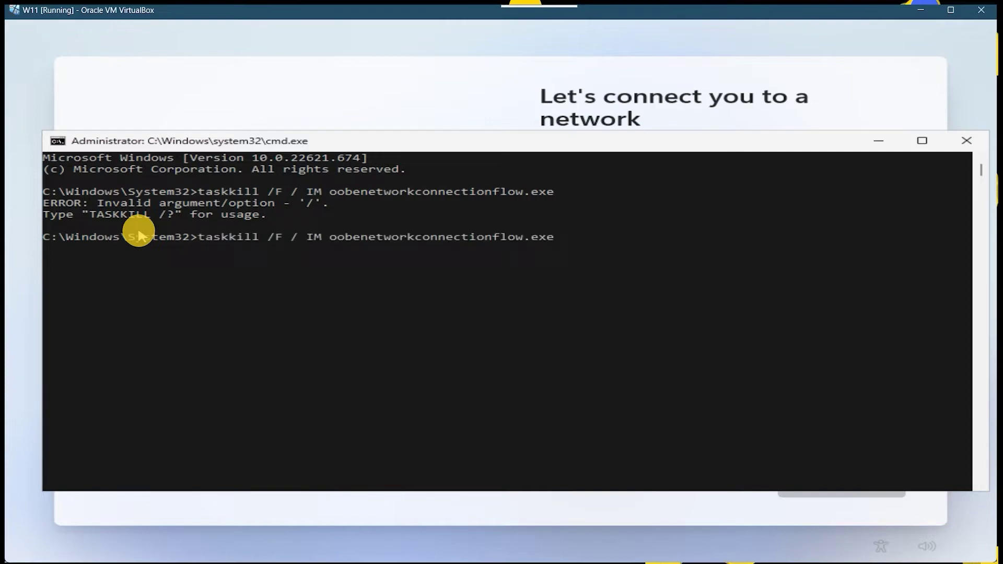
key("Left")
key("Left")
key("Left")
key("Left")
key("Left")
key("Left")
key("Left")
key("Left")
key("Left")
key("Left")
key("Left")
key("Left")
key("Left")
key("Left")
key("Left")
key("Left")
key("Left")
key("Left")
key("Left")
key("Left")
key("BackSpace")
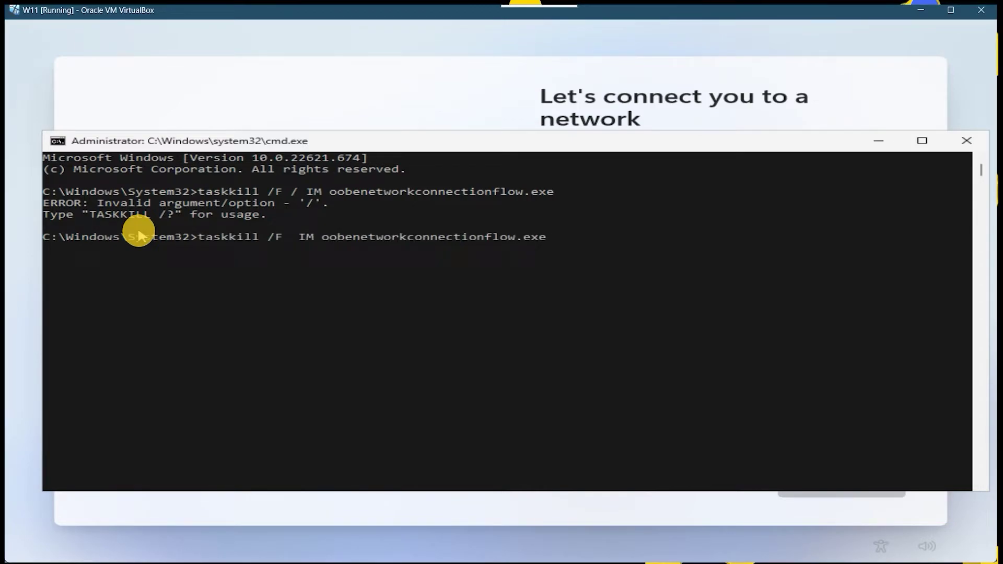
type("z?")
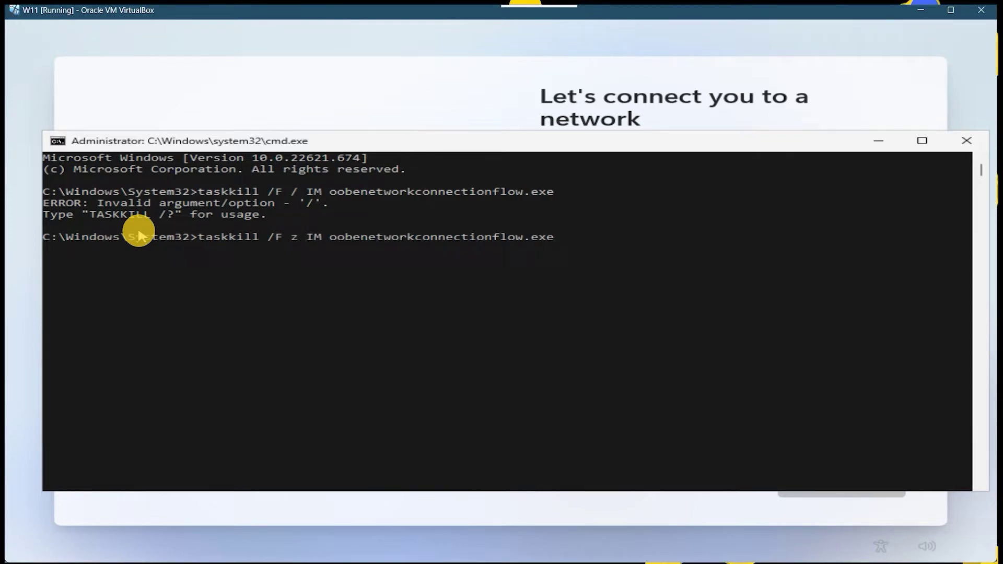
key("BackSpace")
key("BackSpace")
key("Return")
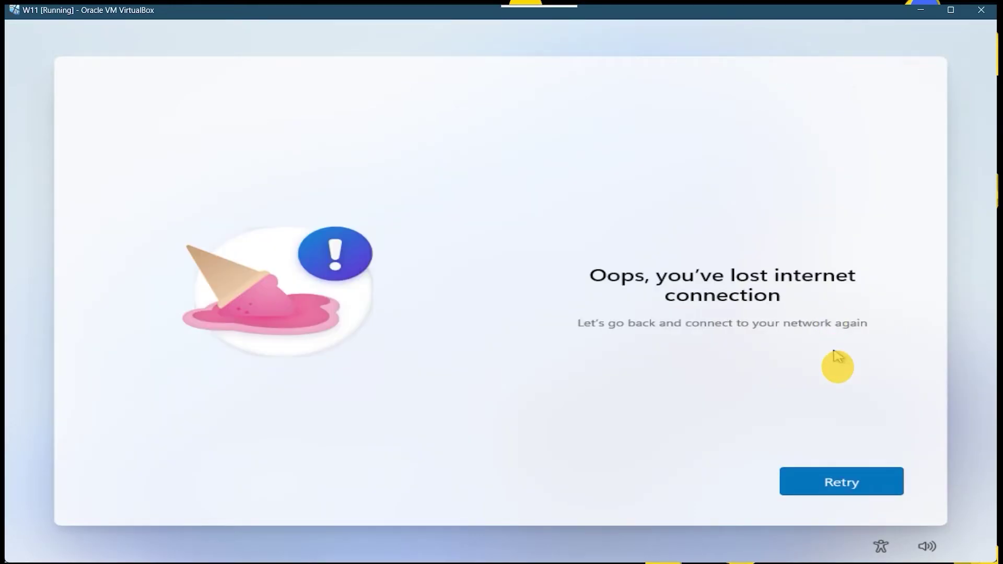
Step: Retry the connection, then rerun the taskkill command for oobenetworkconnectionflow.exe from the command window
left_click(871, 479)
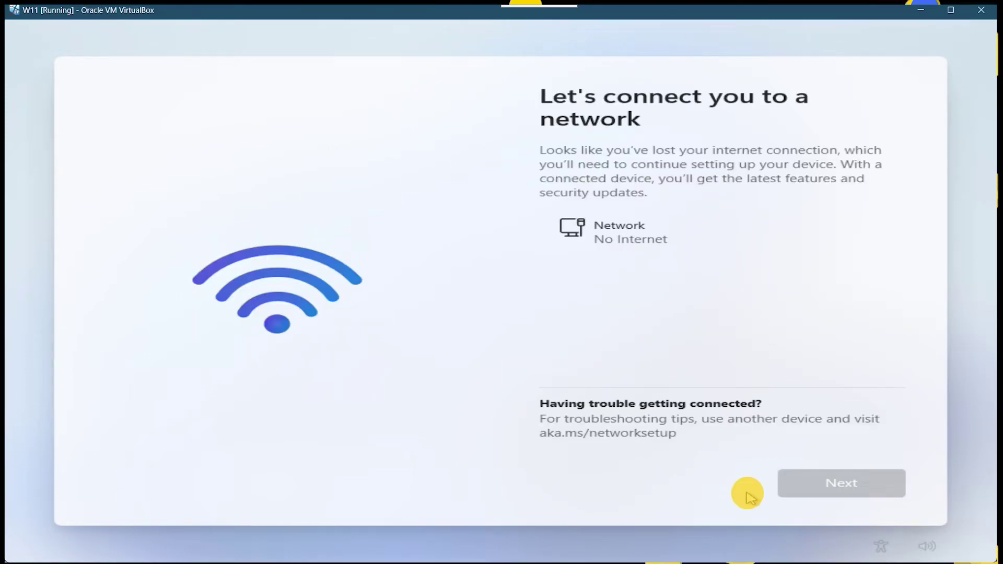
key("alt+Tab")
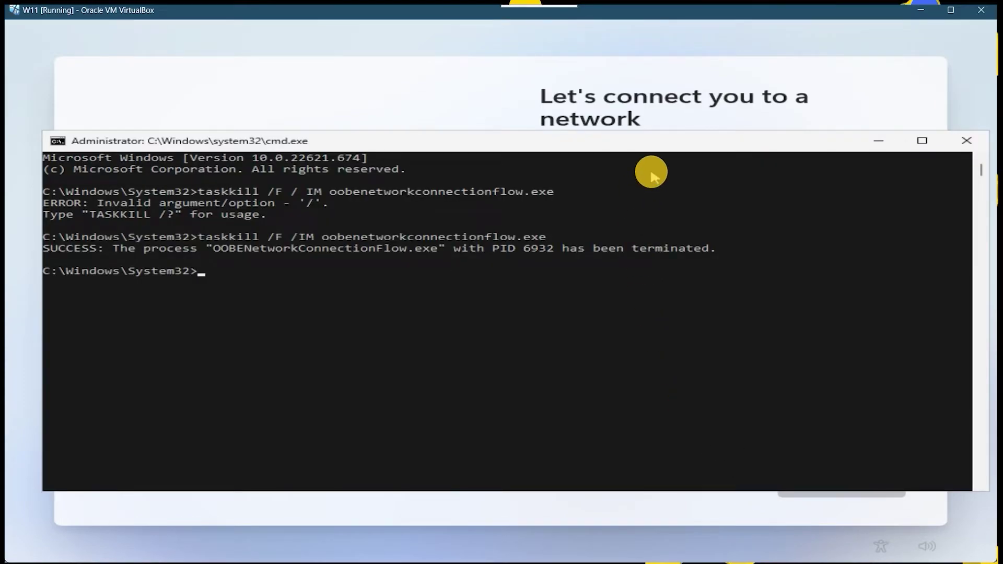
left_click_drag(658, 141, 666, 112)
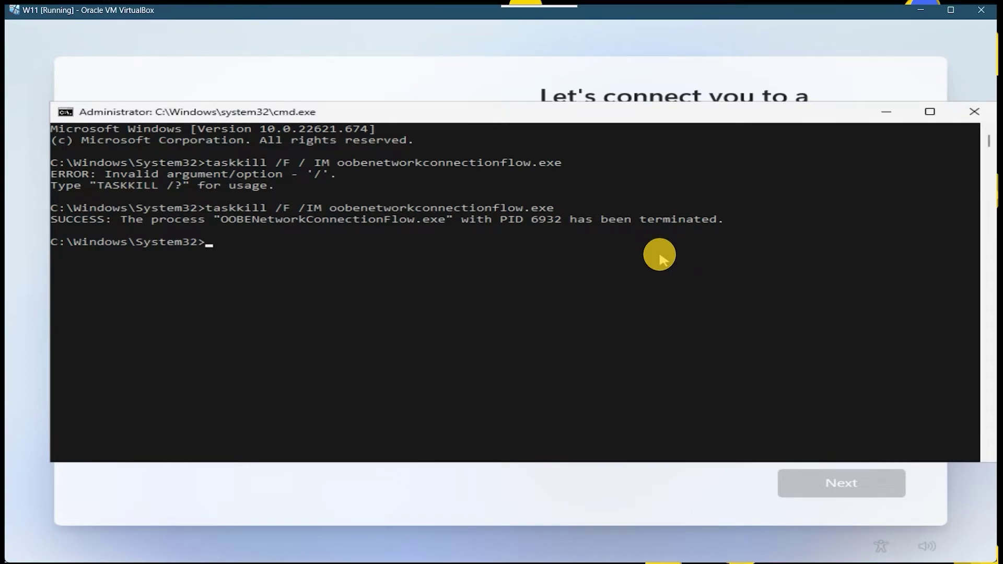
key("Up")
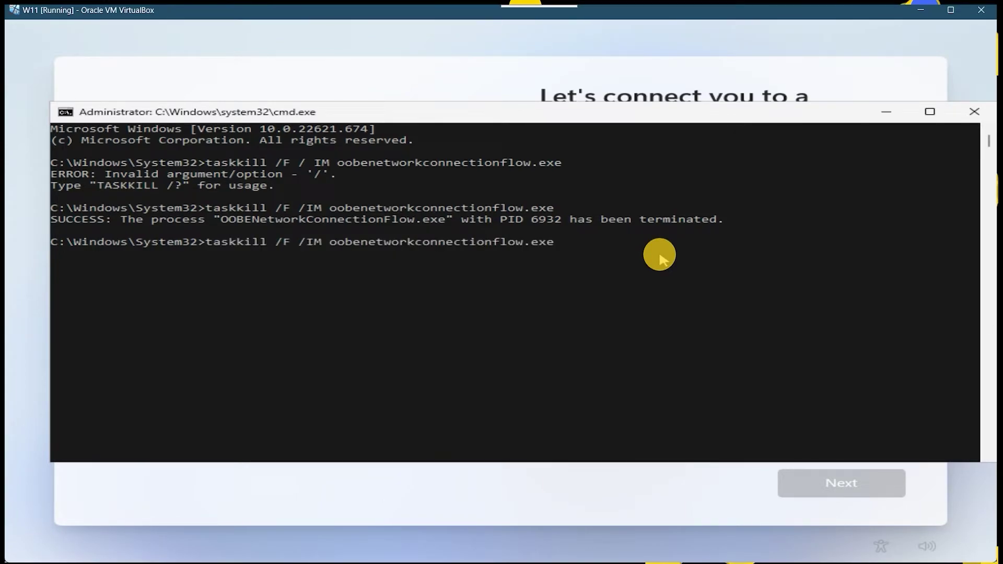
key("Return")
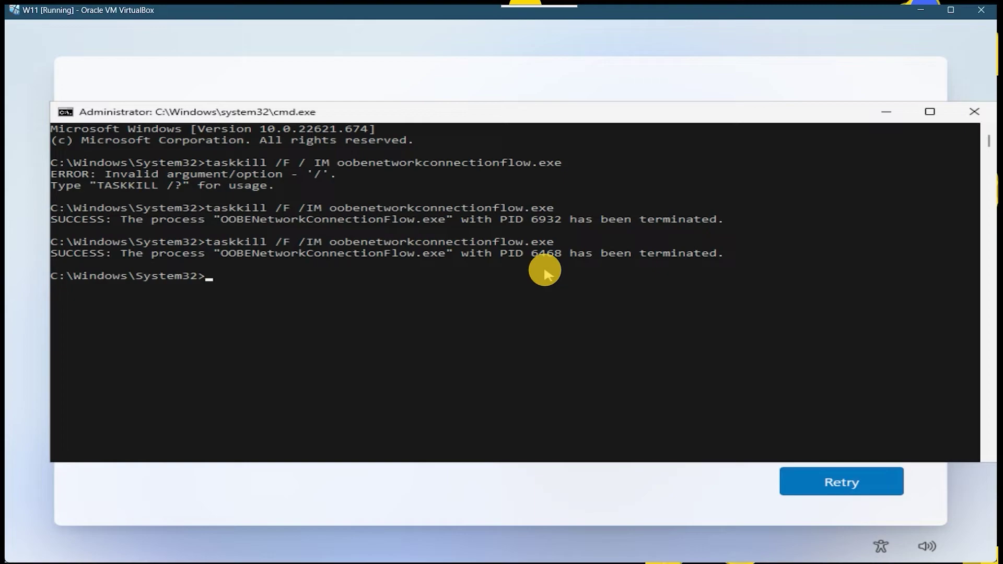
left_click(653, 478)
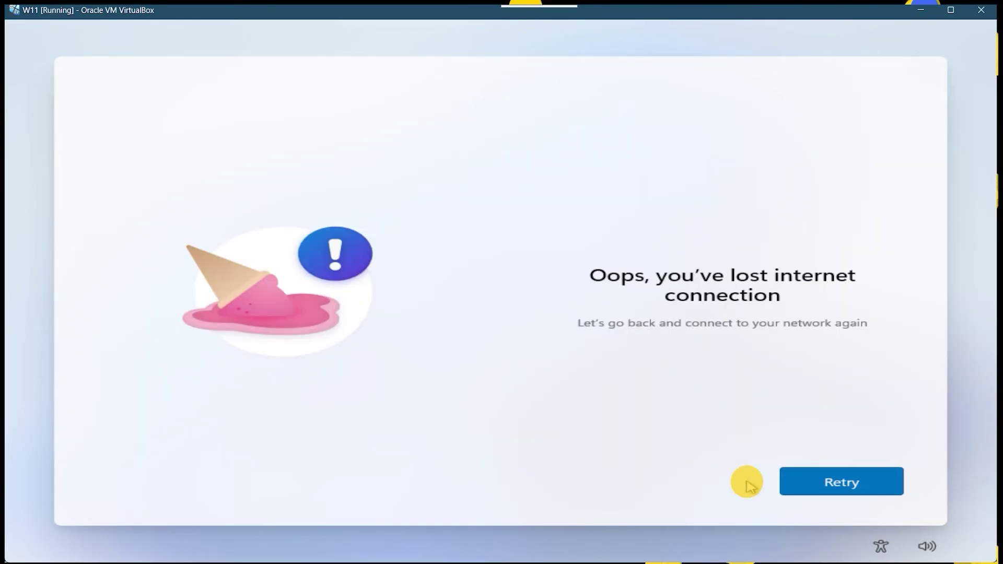
Step: Retry the connection check, then rerun the taskkill command twice
left_click(841, 482)
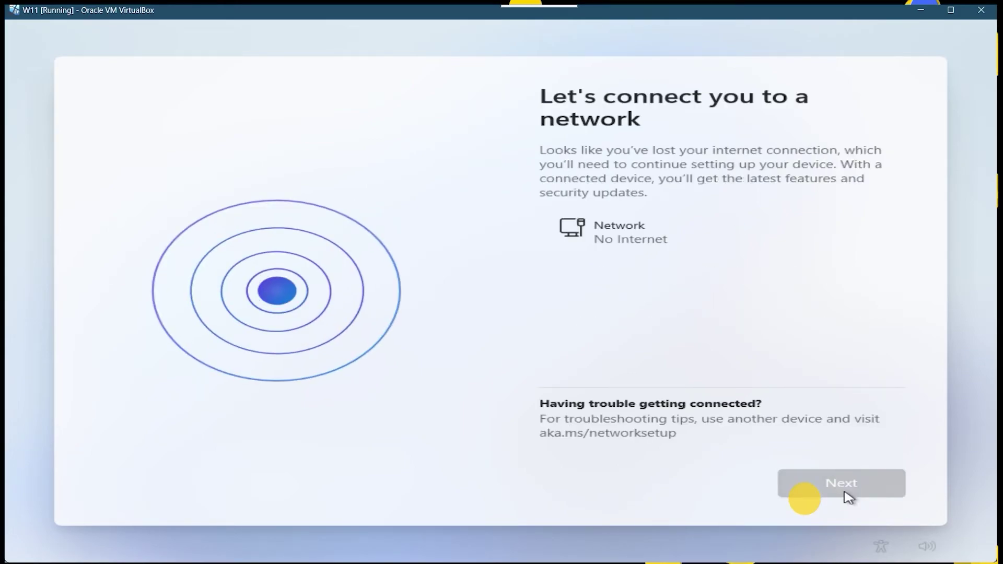
key("alt+Tab")
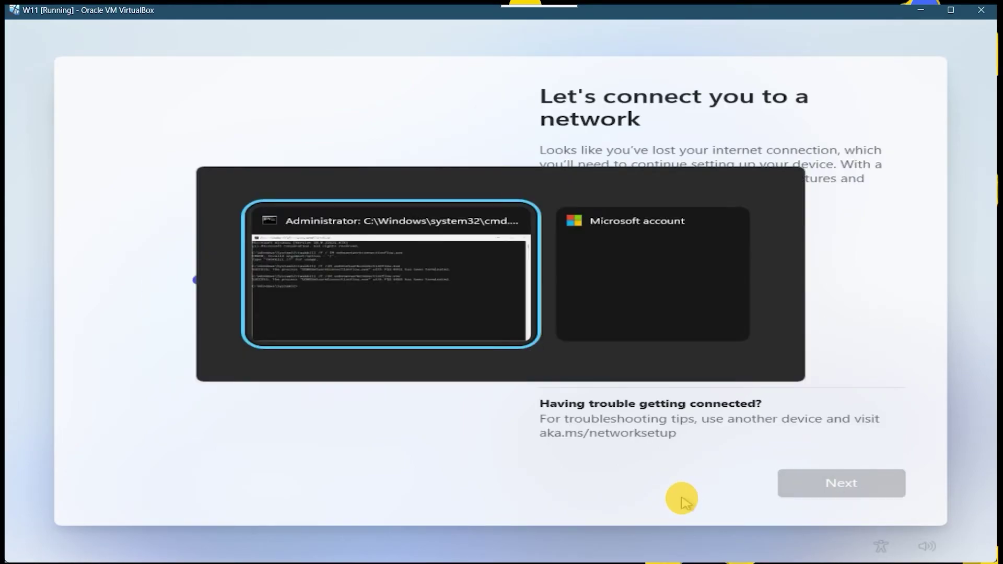
key("Up")
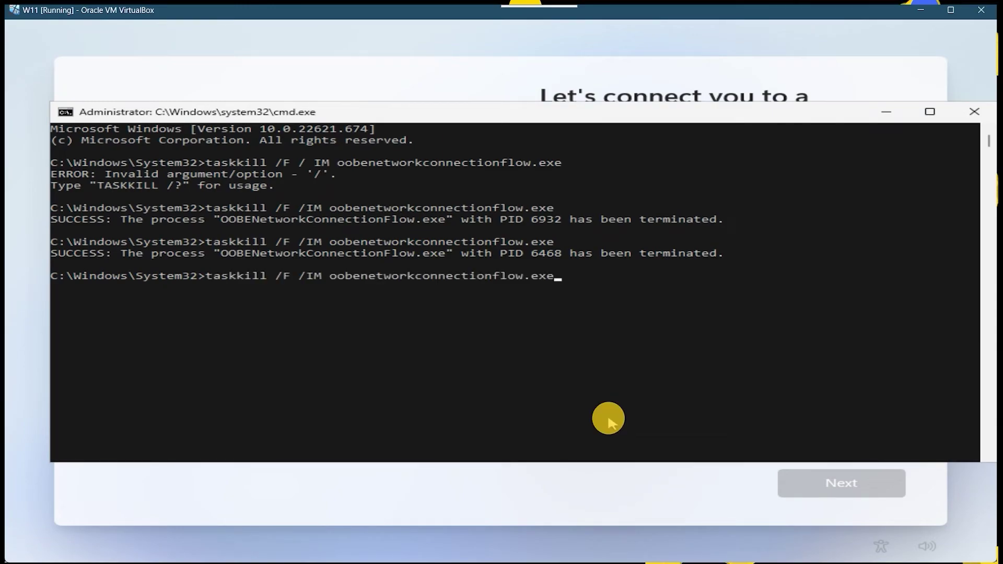
key("Return")
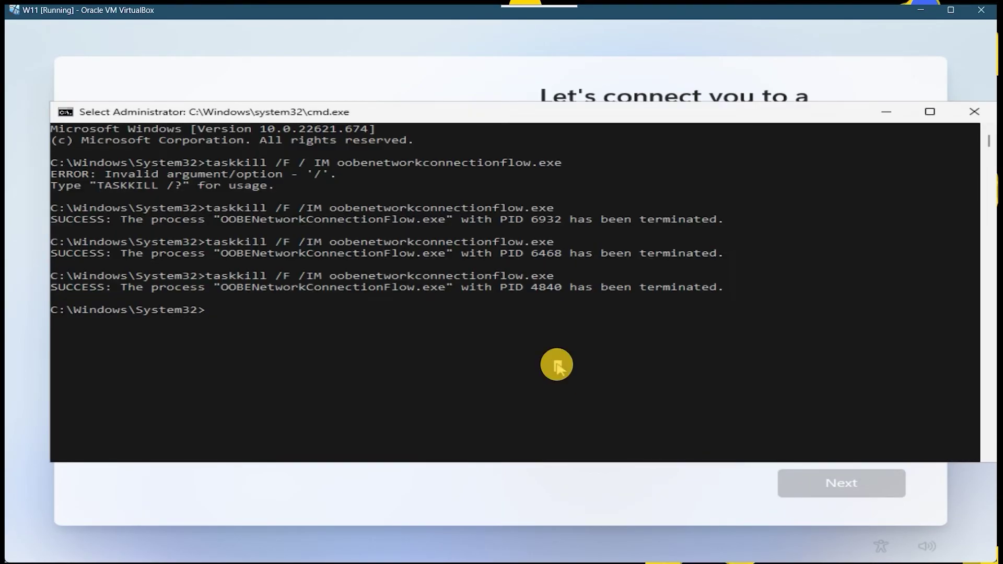
key("Up")
key("Return")
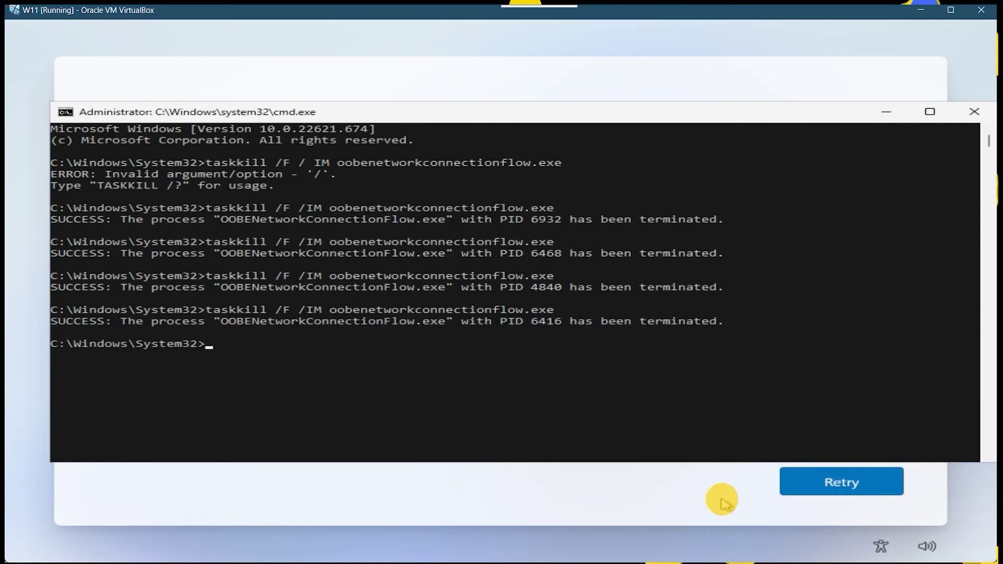
Step: Retry once more and rerun taskkill until setup offers an enabled Next
left_click(721, 497)
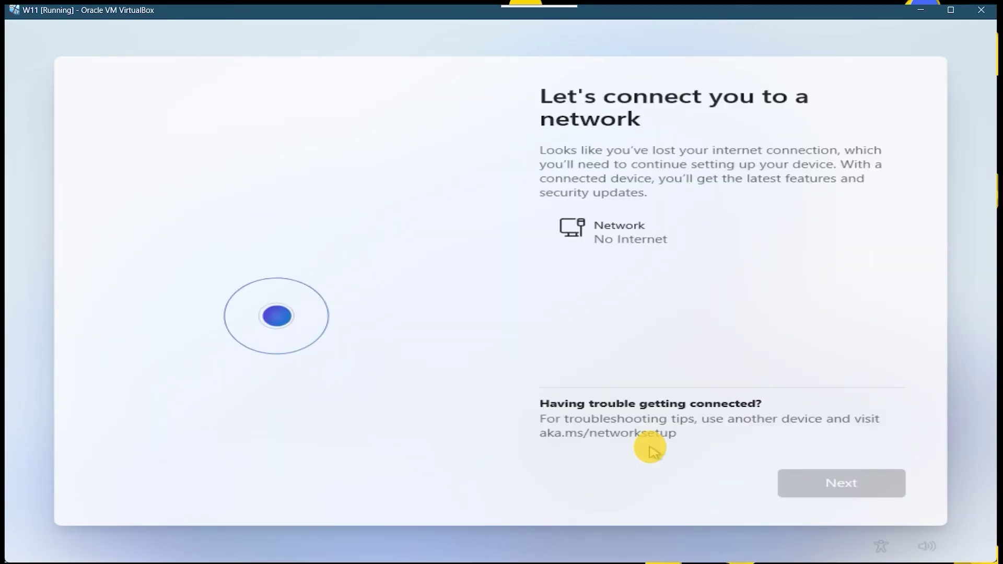
key("alt+Tab")
key("Up")
key("Return")
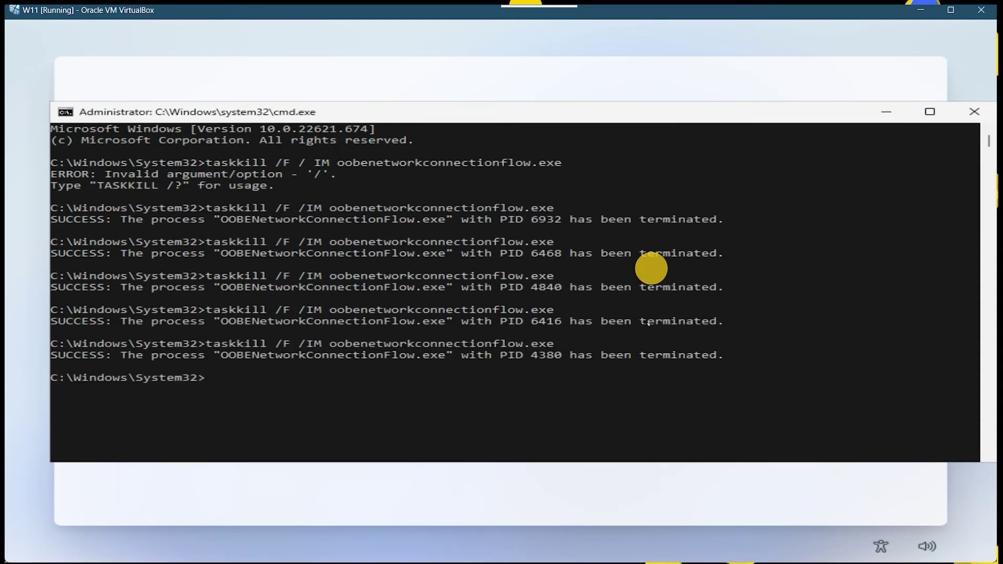
mouse_move(711, 112)
left_mouse_down()
mouse_move(702, 38)
mouse_move(690, 125)
mouse_move(719, 85)
mouse_move(711, 93)
left_mouse_up()
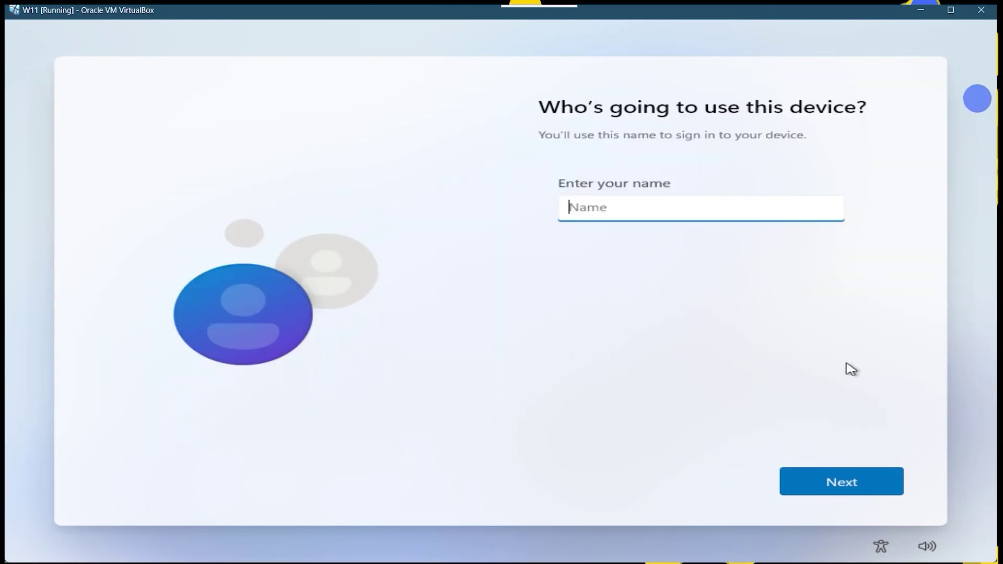
Step: Close the command window, enter a local account name, and continue to the password page
left_click(972, 92)
type("dfgsd")
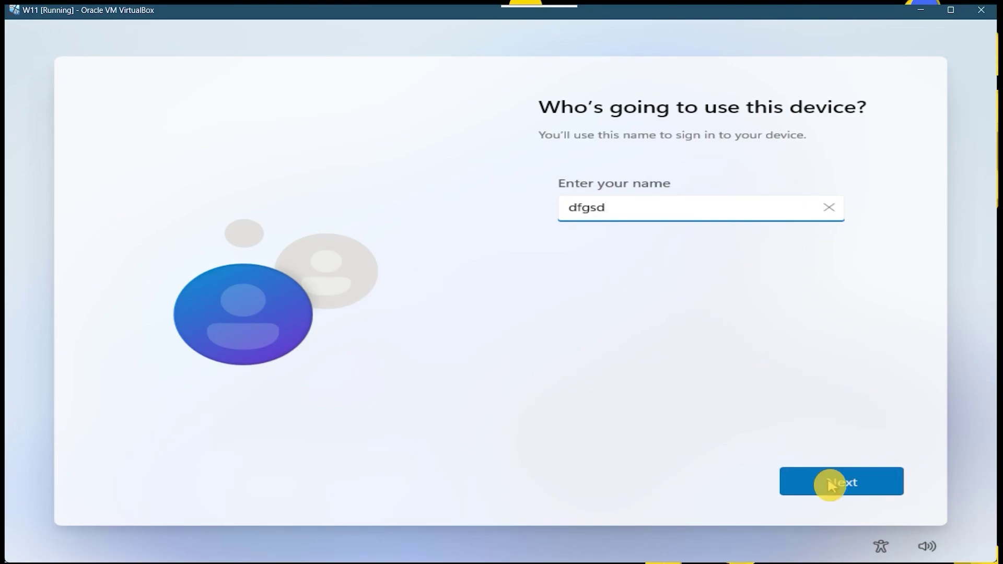
left_click(831, 484)
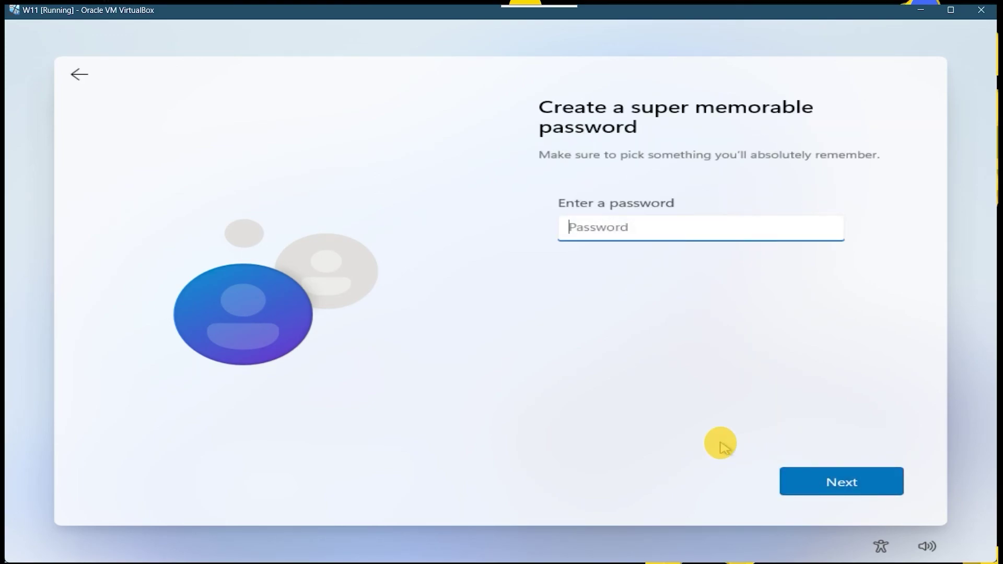